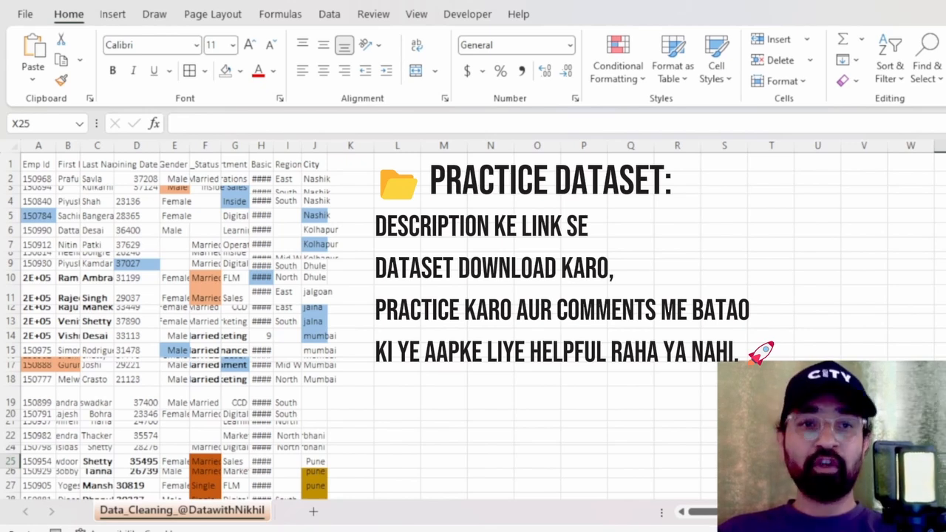
# Remove the fill colour from every cell of the employee table, including the header row.
pyautogui.click(64, 215)
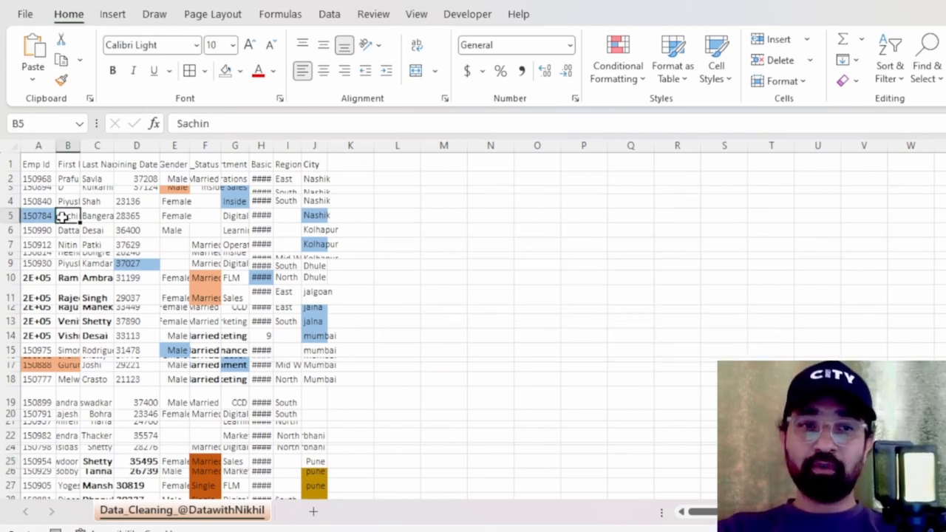
pyautogui.hotkey('ctrl', 'Home')
pyautogui.hotkey('ctrl', 'shift', 'Right')
pyautogui.hotkey('ctrl', 'shift', 'Down')
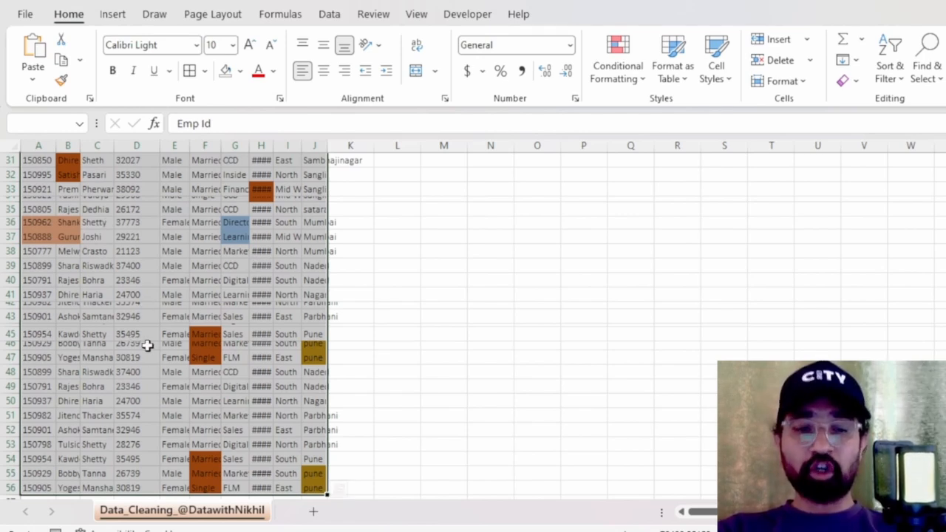
pyautogui.press('alt')
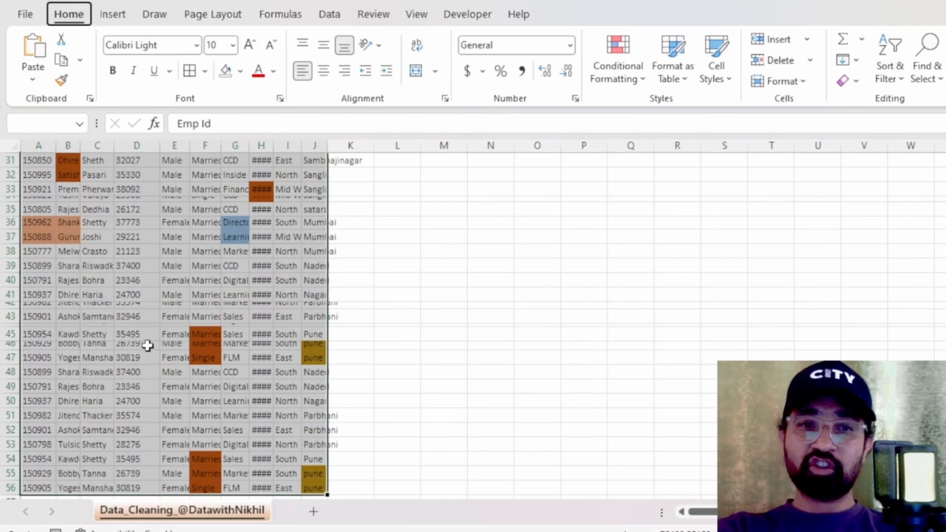
pyautogui.press('h')
pyautogui.press('h')
pyautogui.press('n')
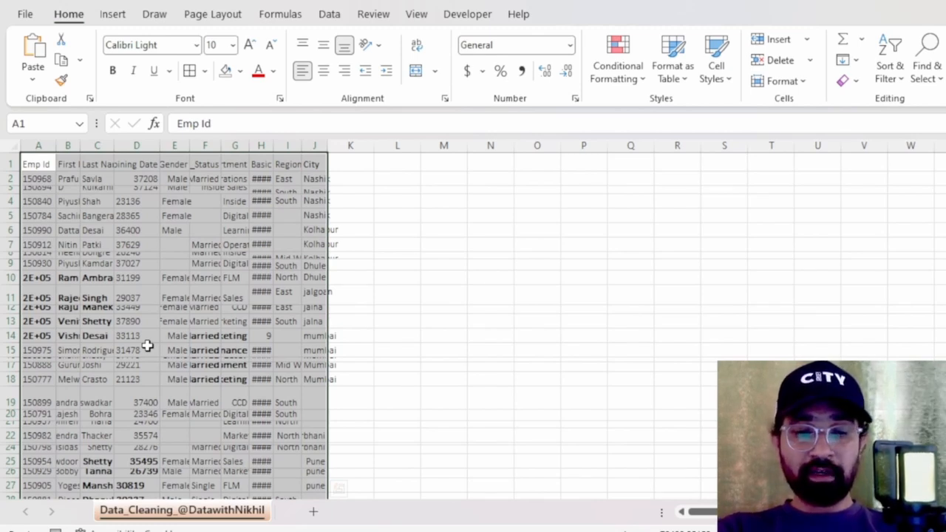
# Remove duplicate rows from the table, comparing all columns and treating the first row as headers.
pyautogui.press('alt')
pyautogui.press('a')
pyautogui.press('m')
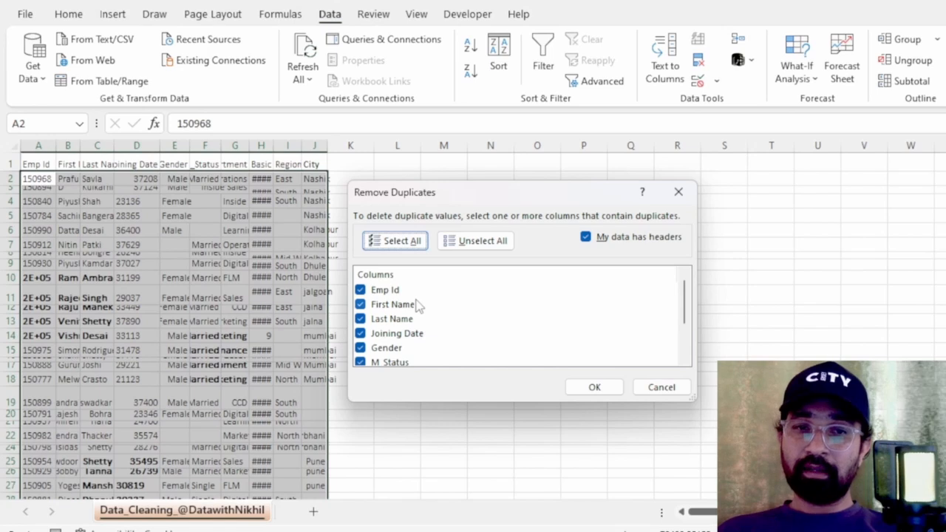
pyautogui.scroll(-1, 419, 326)
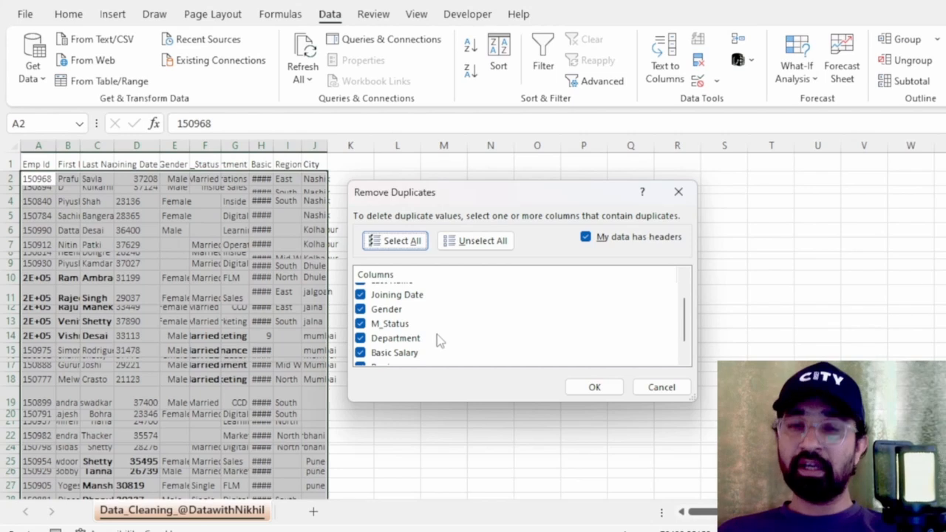
pyautogui.scroll(1, 437, 338)
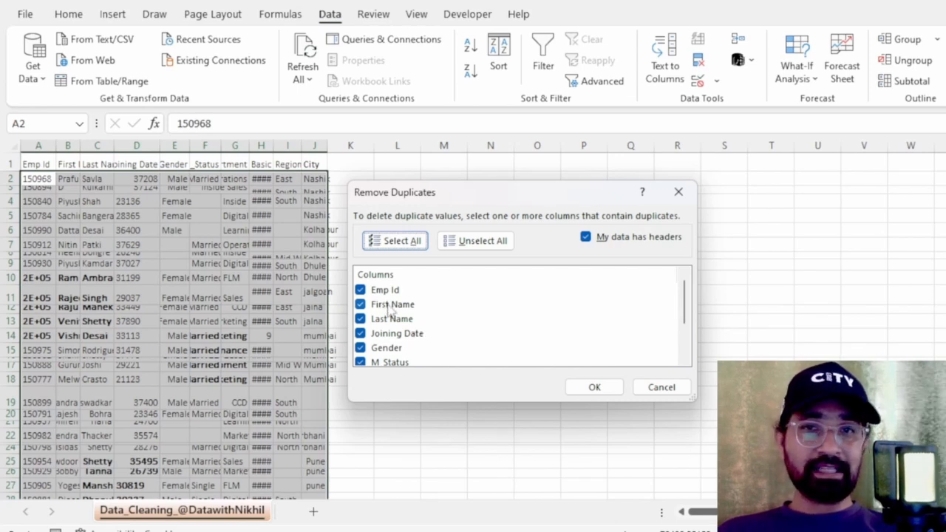
pyautogui.scroll(-1, 392, 311)
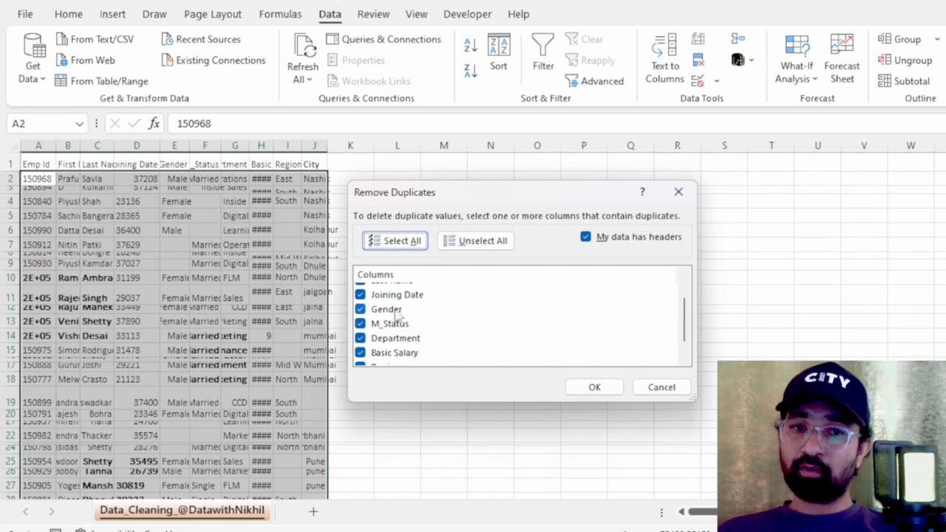
pyautogui.click(596, 386)
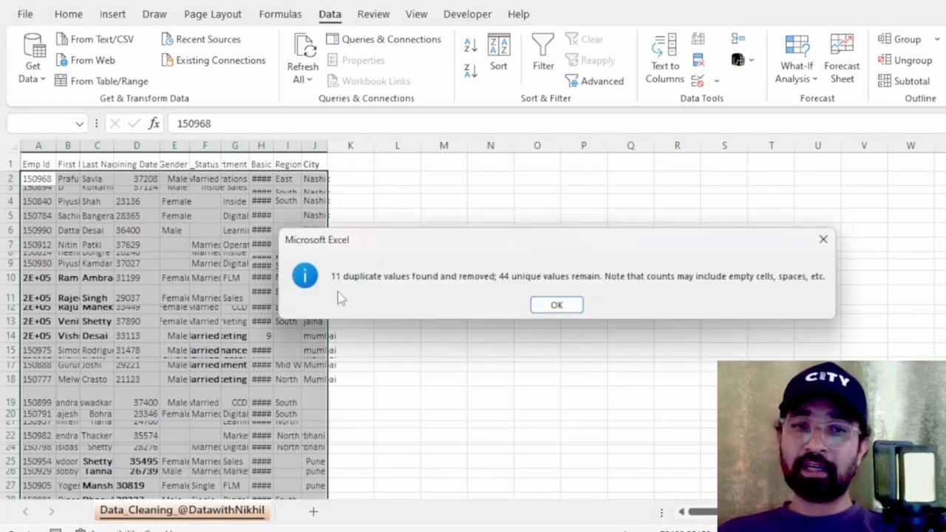
pyautogui.click(556, 305)
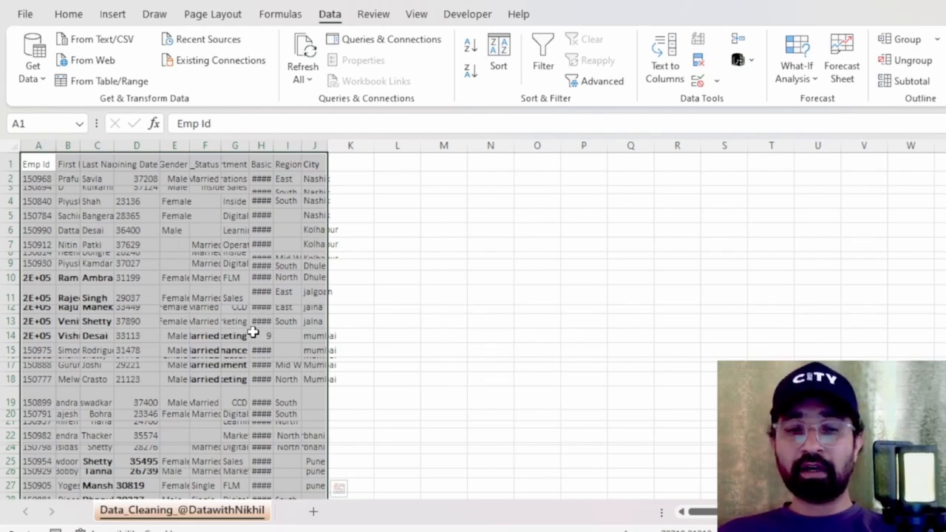
# Clear bold formatting from the whole table and autofit its column widths.
pyautogui.hotkey('ctrl', 'b')
pyautogui.hotkey('ctrl', 'b')
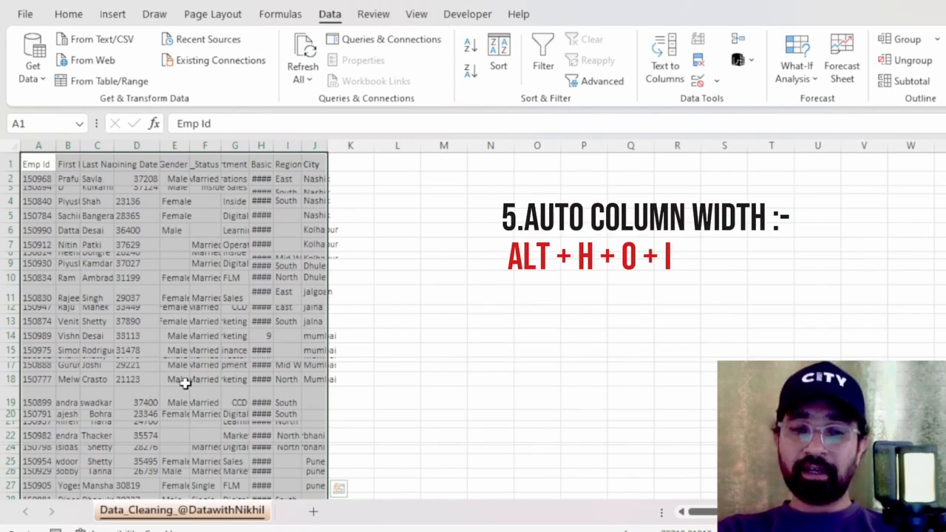
pyautogui.press('alt')
pyautogui.press('h')
pyautogui.press('o')
pyautogui.press('i')
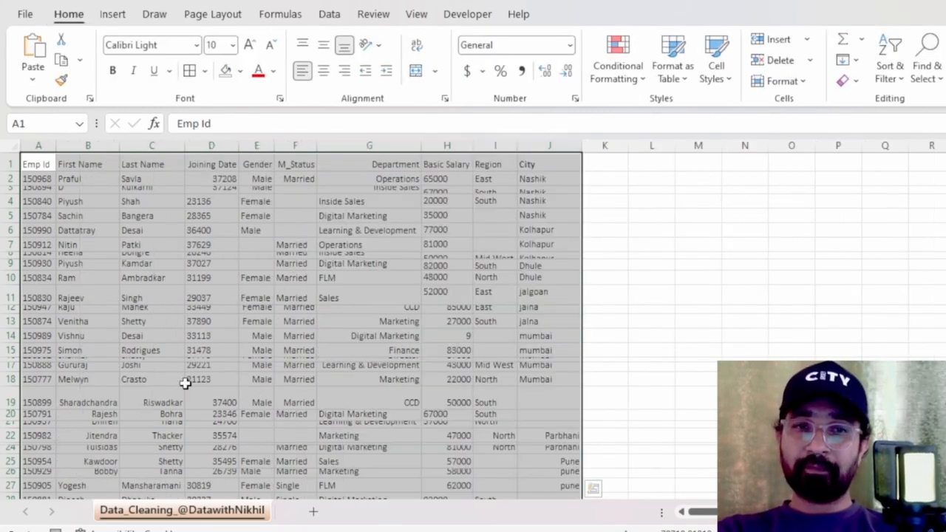
pyautogui.click(410, 380)
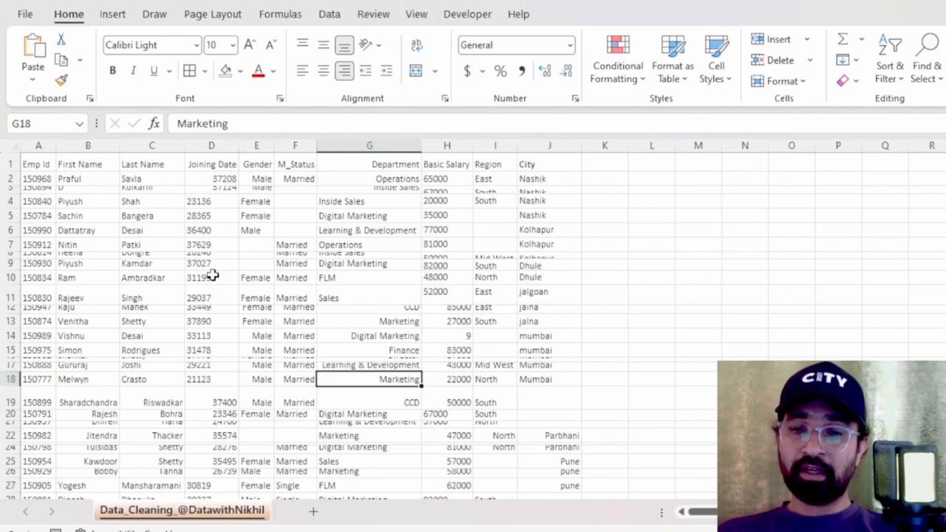
# Select the whole table from the Emp Id header to its last cell and autofit the row heights.
pyautogui.hotkey('ctrl', 'Left')
pyautogui.hotkey('ctrl', 'Up')
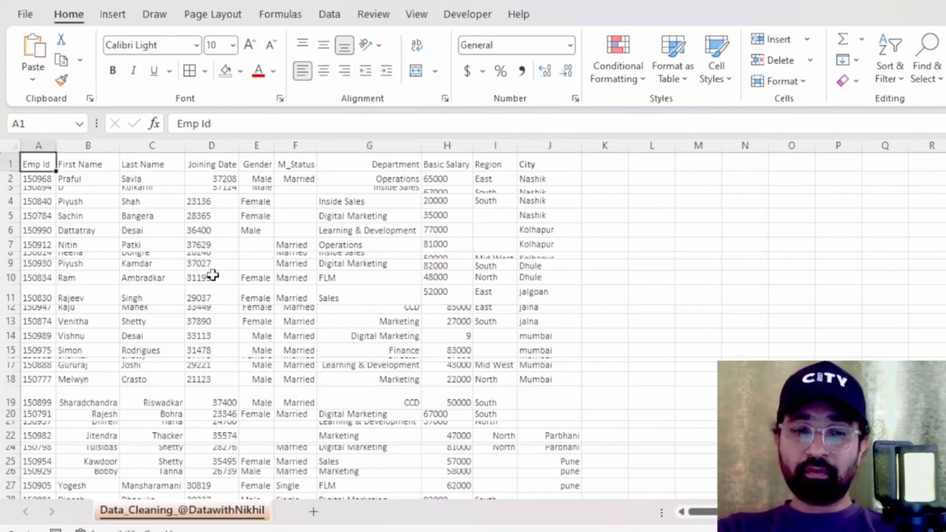
pyautogui.hotkey('ctrl', 'shift', 'End')
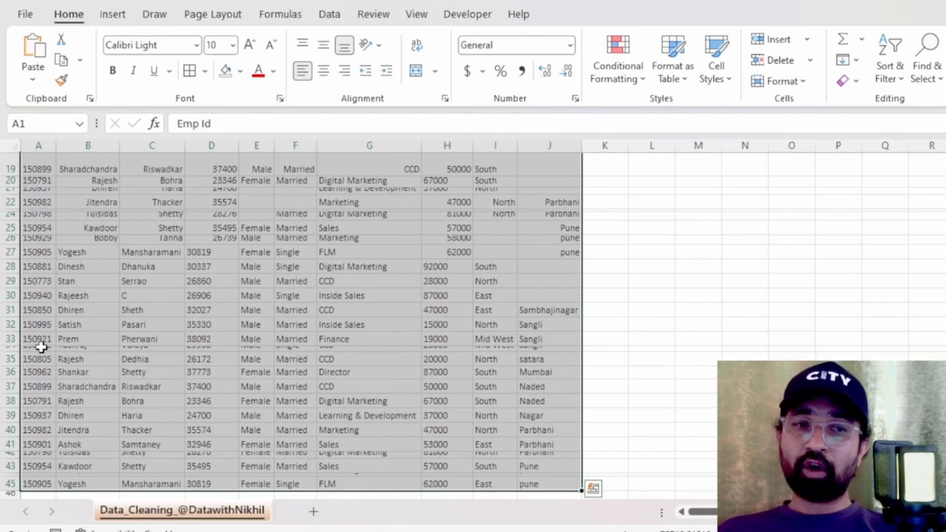
pyautogui.scroll(4, 111, 360)
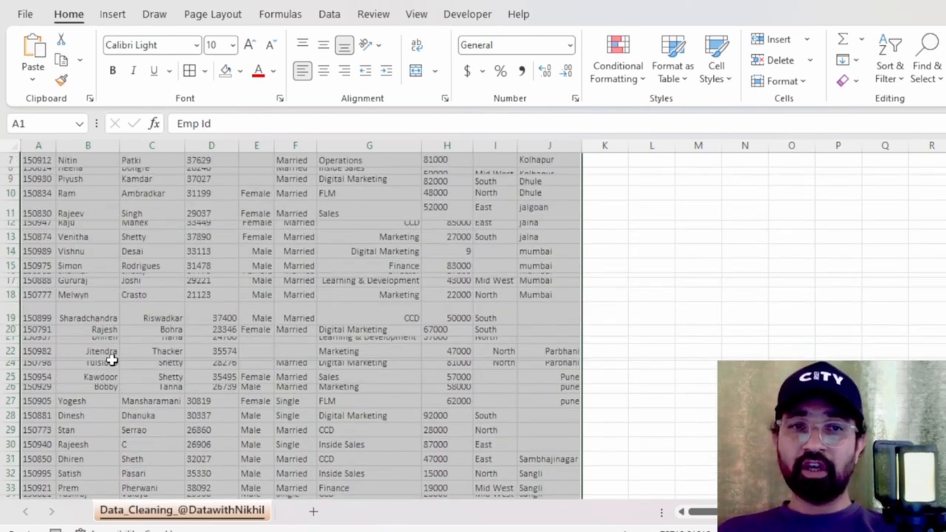
pyautogui.scroll(2, 111, 360)
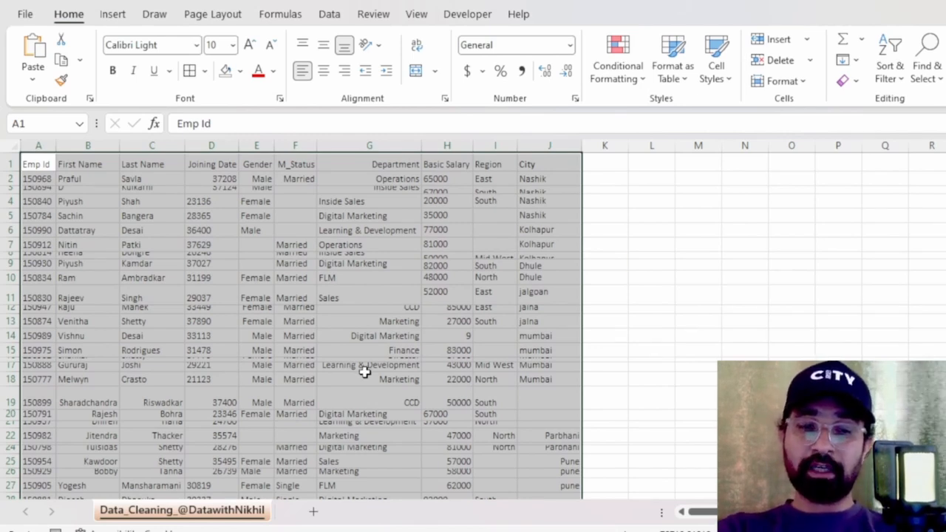
pyautogui.press('alt')
pyautogui.press('h')
pyautogui.press('o')
pyautogui.press('a')
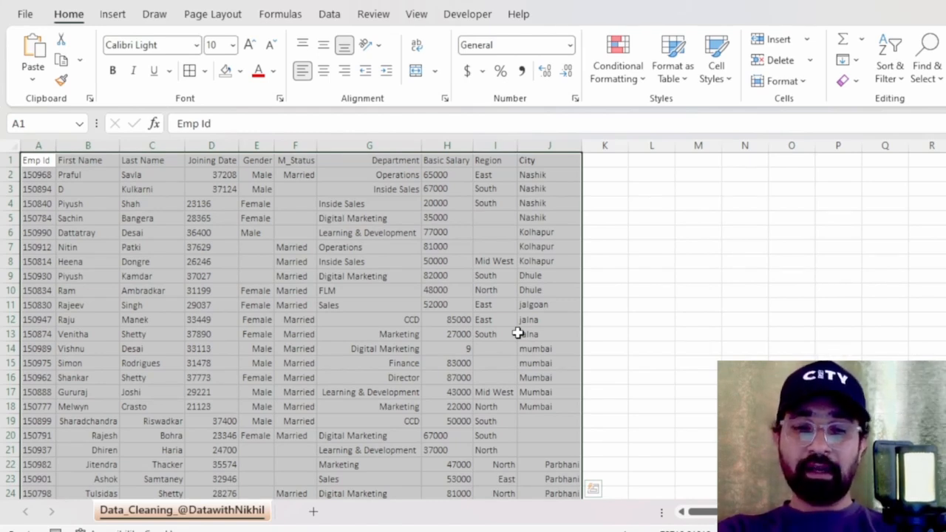
# Reset the mixed horizontal alignment across the selected table by toggling Align Left off.
pyautogui.press('alt')
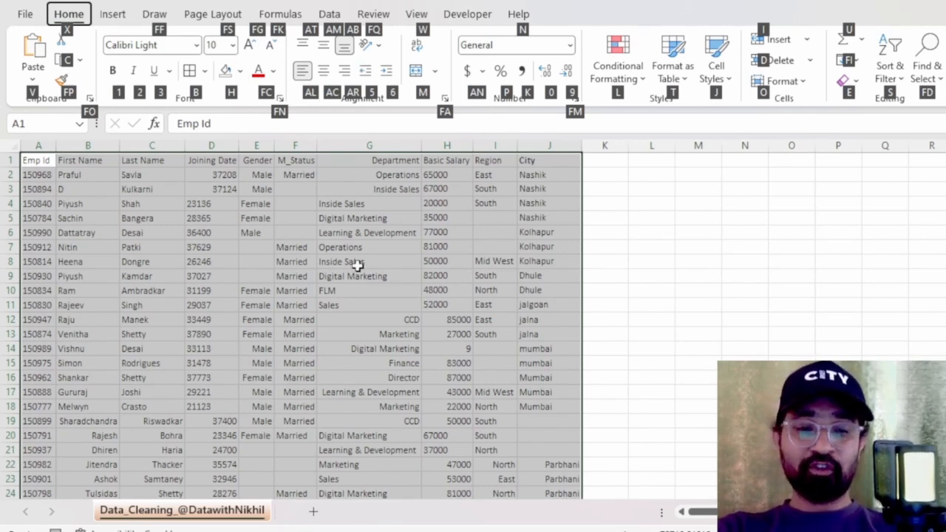
pyautogui.press('a')
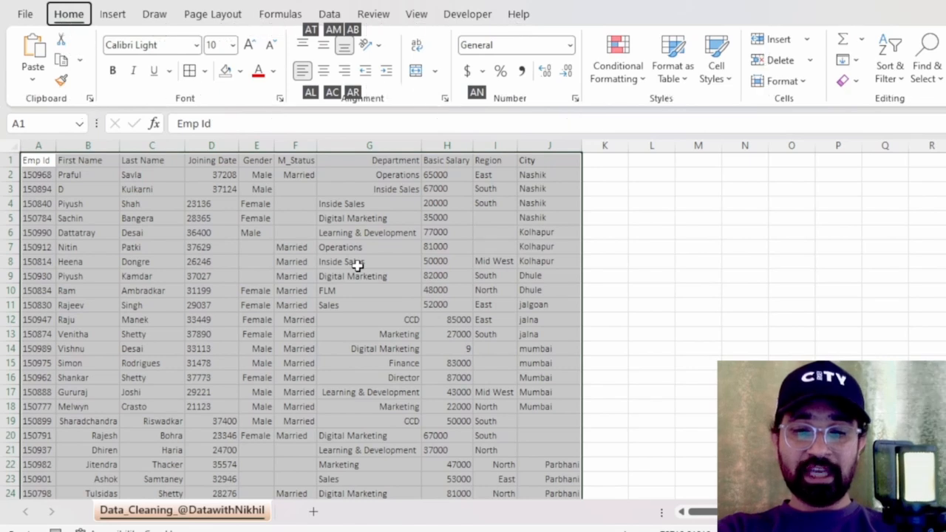
pyautogui.press('l')
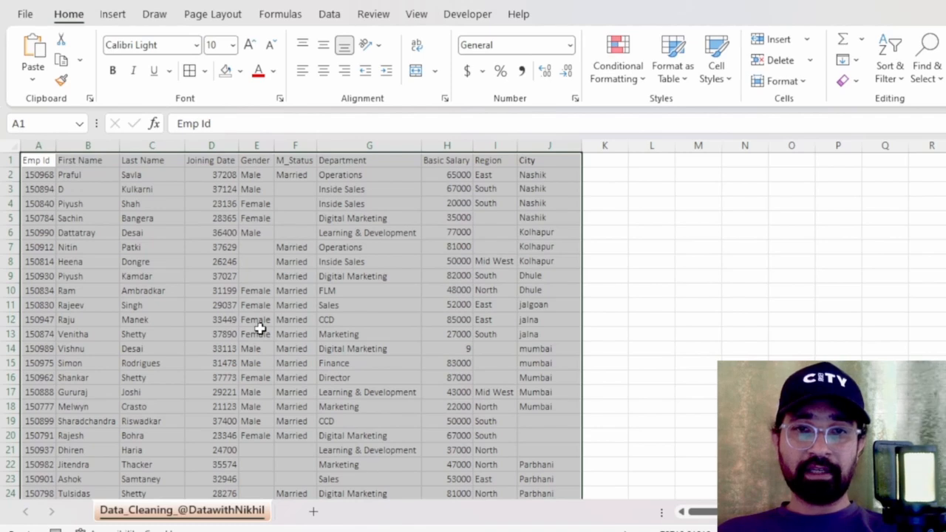
# Apply all borders to the cells of the selected table.
pyautogui.press('alt')
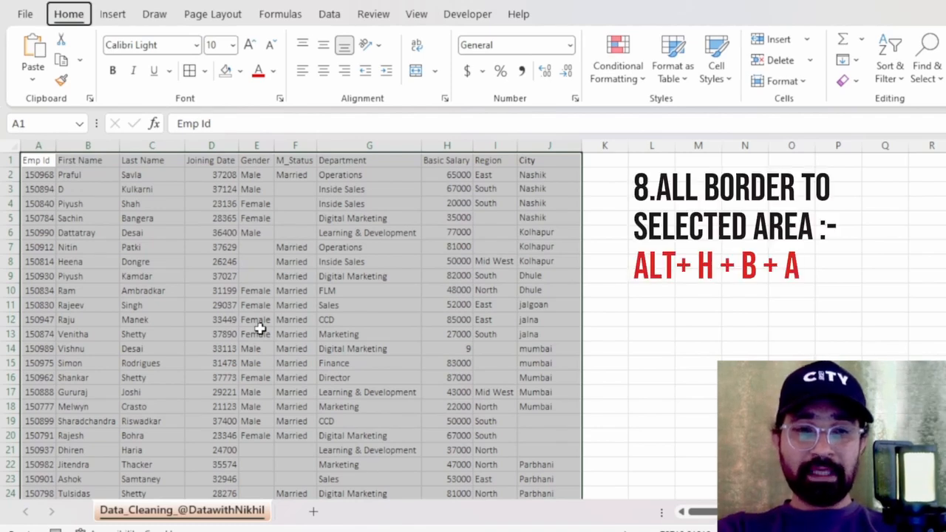
pyautogui.press('h')
pyautogui.press('b')
pyautogui.press('a')
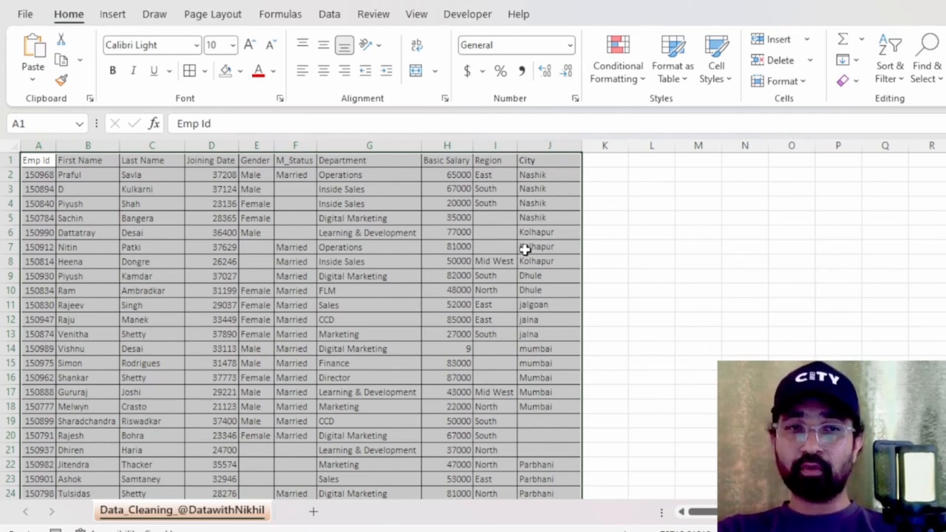
# Select all blank cells in the table with Go To Special and fill each from the cell above, using =F2 in F3.
pyautogui.hotkey('ctrl', 'g')
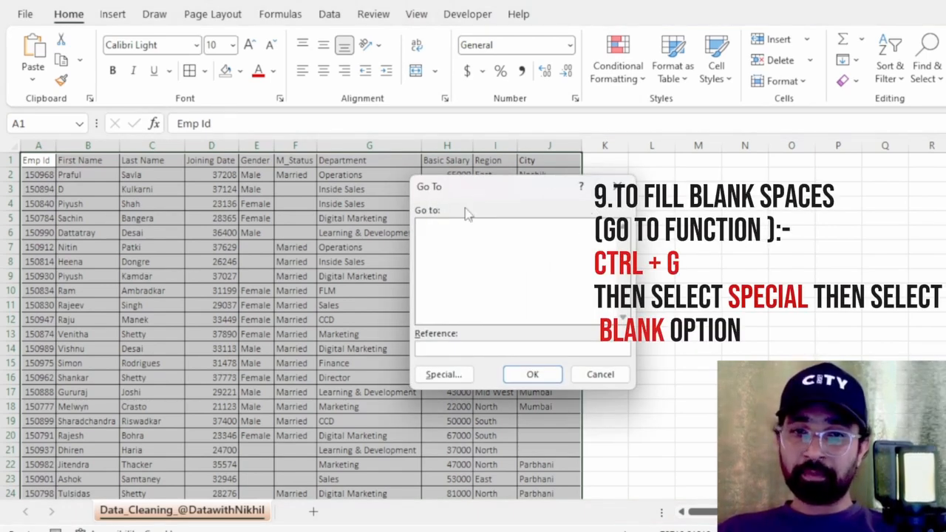
pyautogui.click(445, 376)
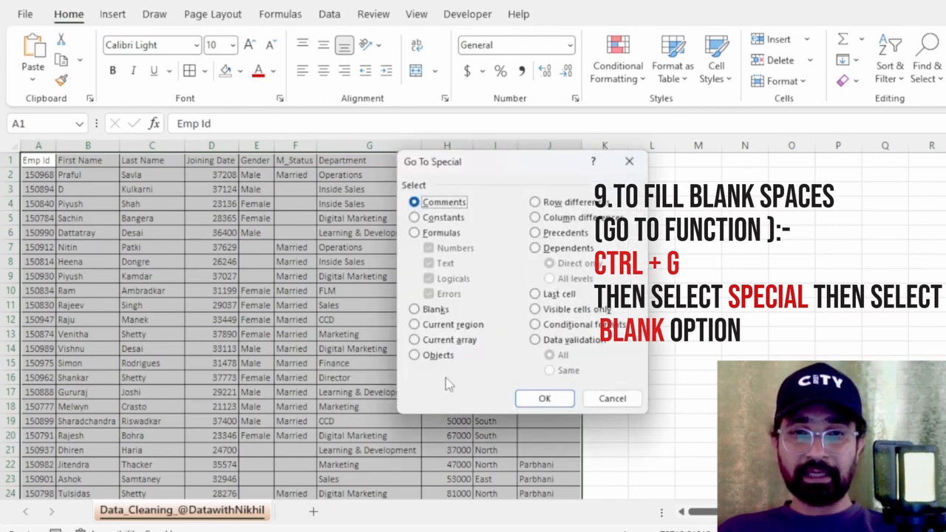
pyautogui.click(414, 310)
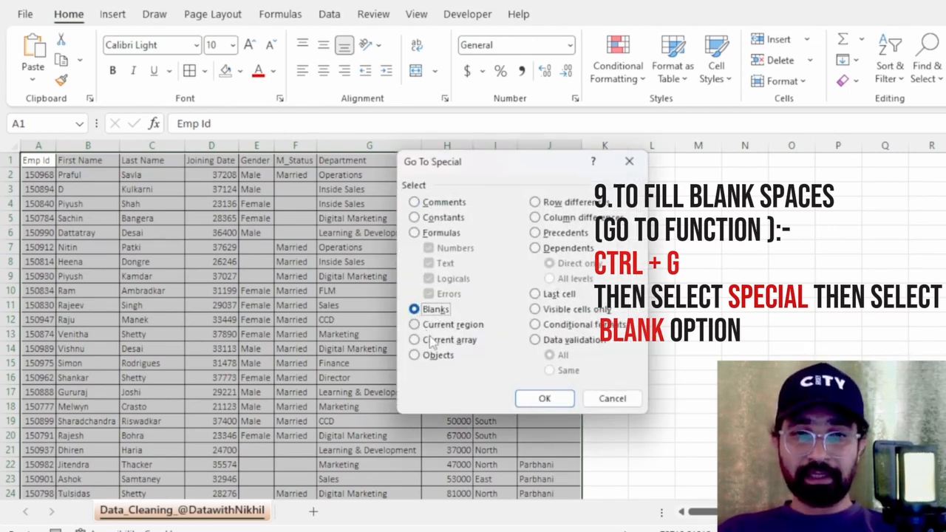
pyautogui.click(547, 399)
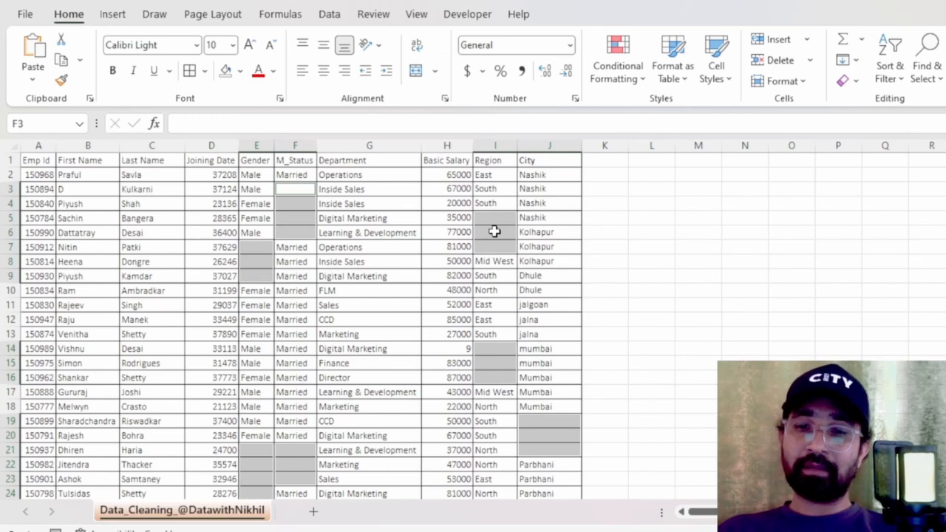
pyautogui.write('=')
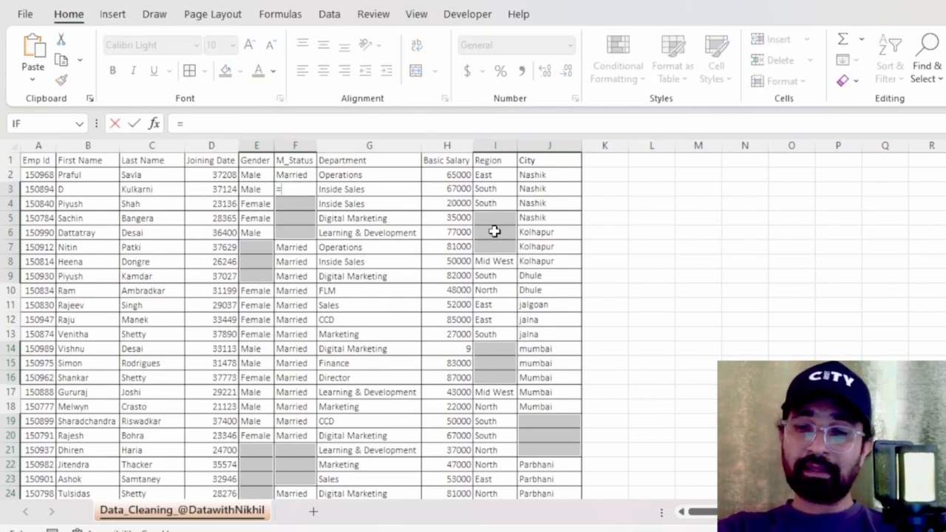
pyautogui.press('Up')
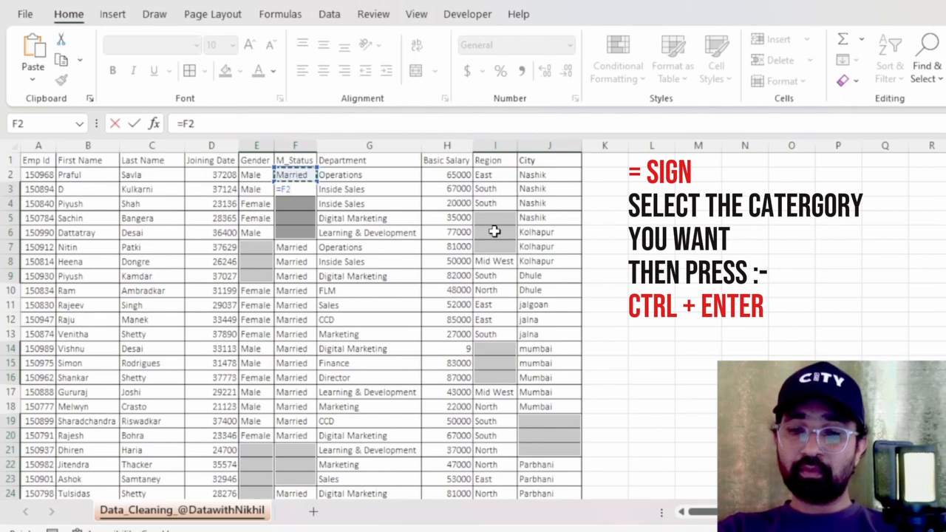
pyautogui.hotkey('ctrl', 'Return')
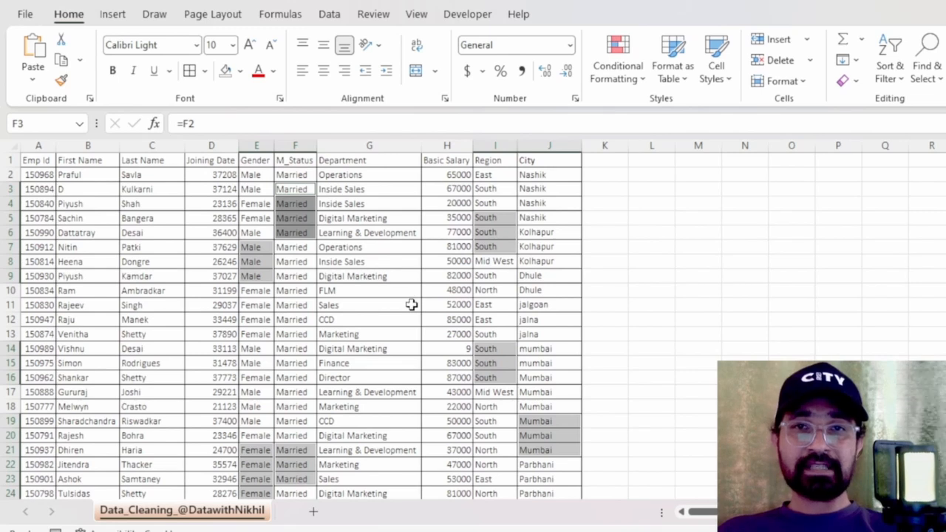
pyautogui.click(624, 309)
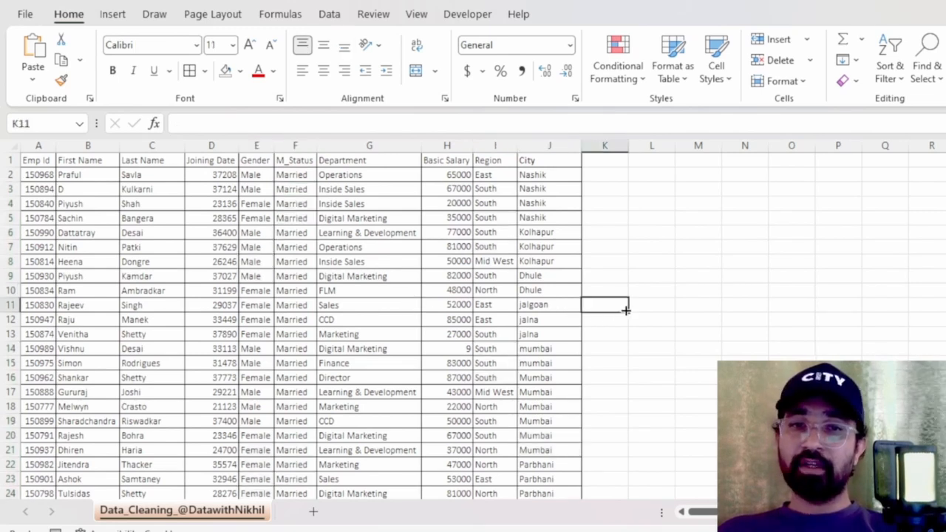
# Highlight the header row from Emp Id to City with a light orange fill colour.
pyautogui.hotkey('ctrl', 'Home')
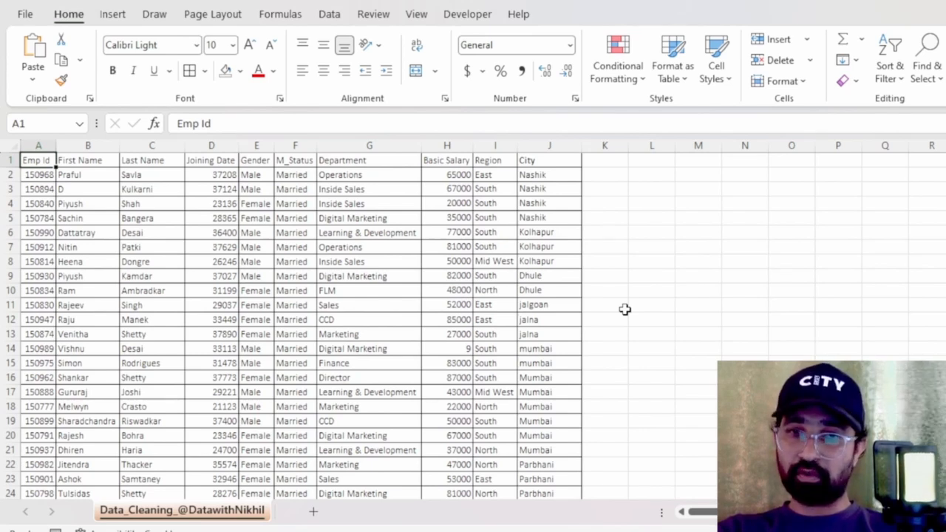
pyautogui.hotkey('ctrl', 'shift', 'Right')
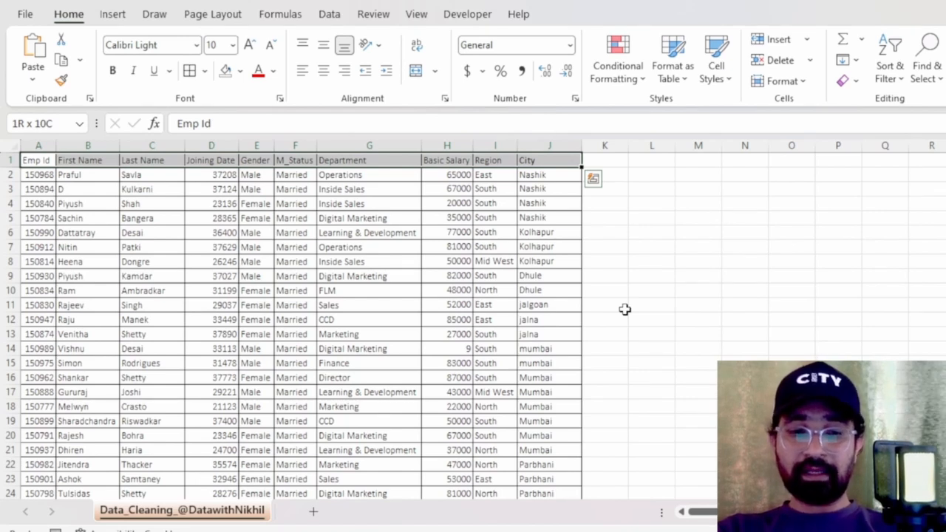
pyautogui.press('alt')
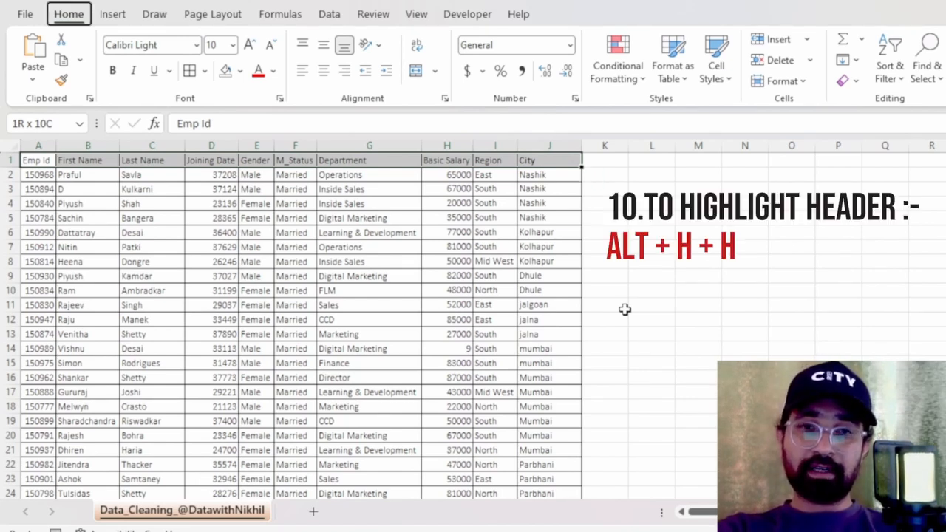
pyautogui.press('h')
pyautogui.press('h')
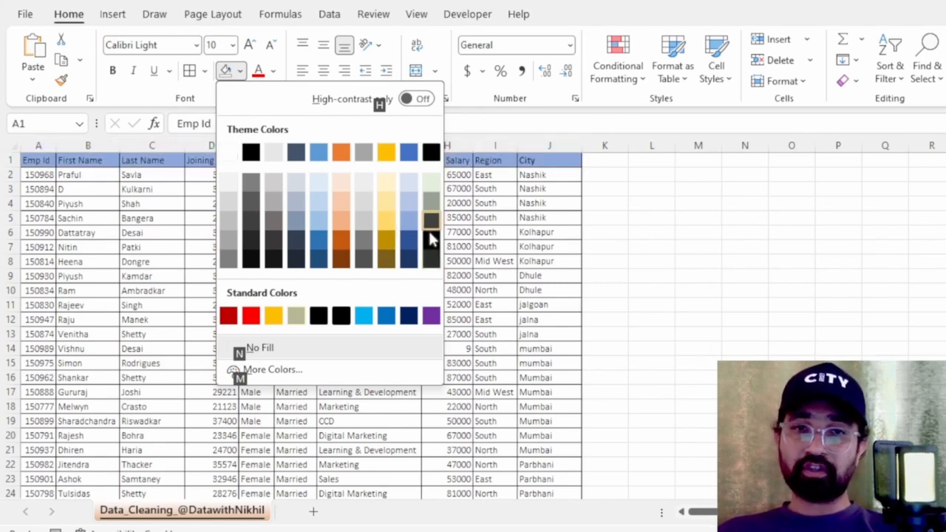
pyautogui.click(340, 225)
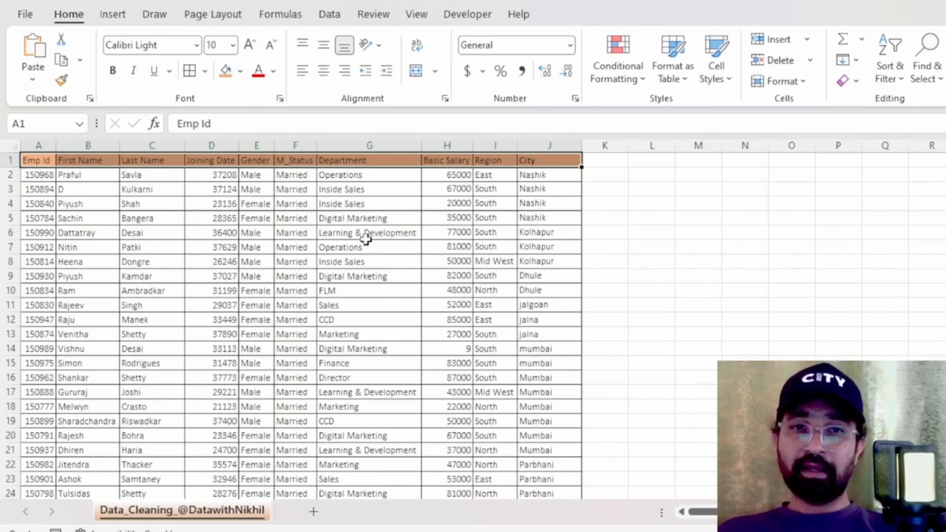
pyautogui.click(655, 231)
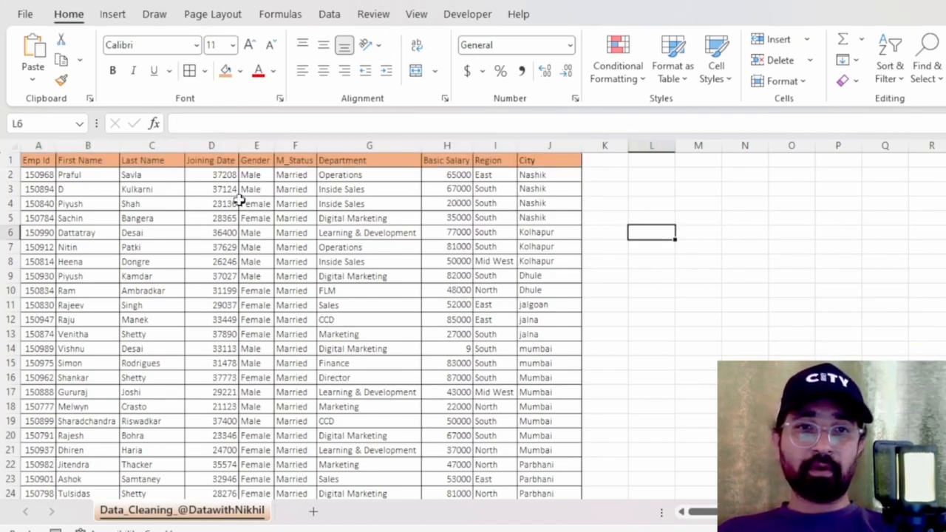
# Format the whole Joining Date column with the custom date format dd-mm-yyyy.
pyautogui.click(212, 145)
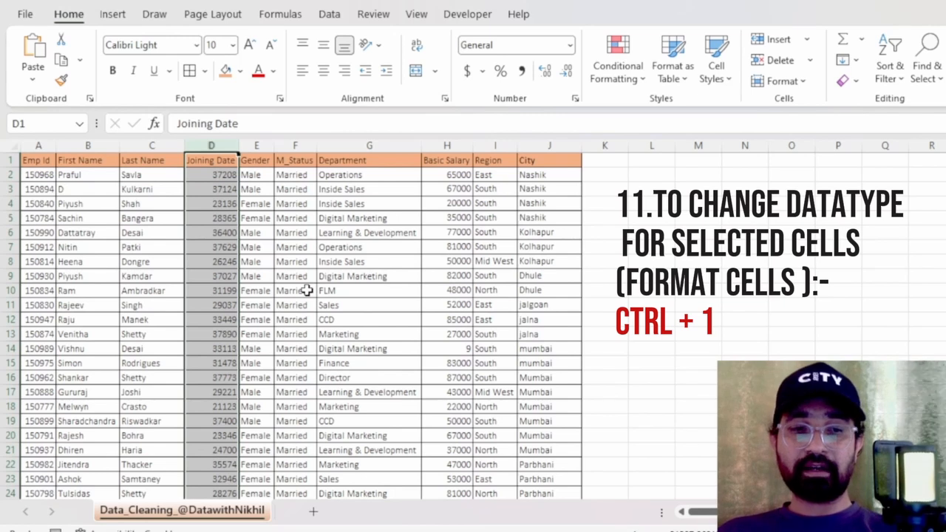
pyautogui.hotkey('ctrl', '1')
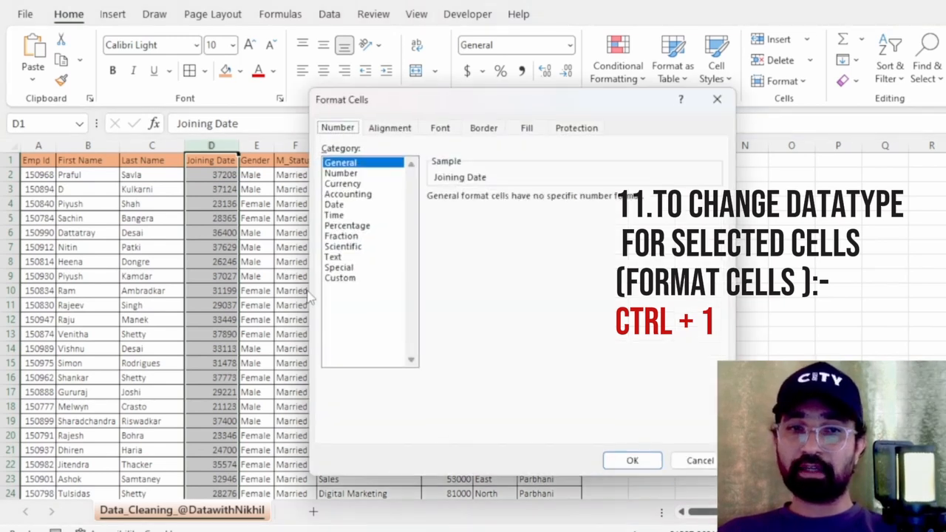
pyautogui.click(338, 205)
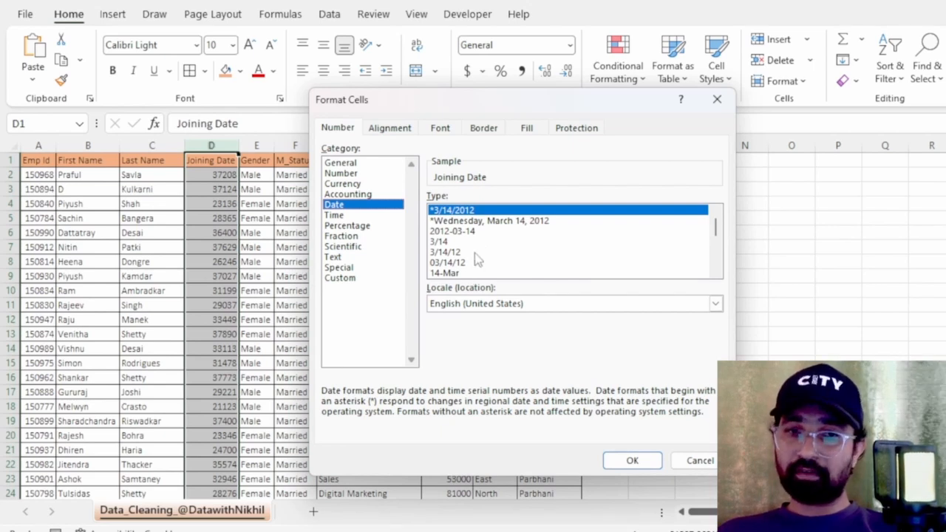
pyautogui.click(361, 278)
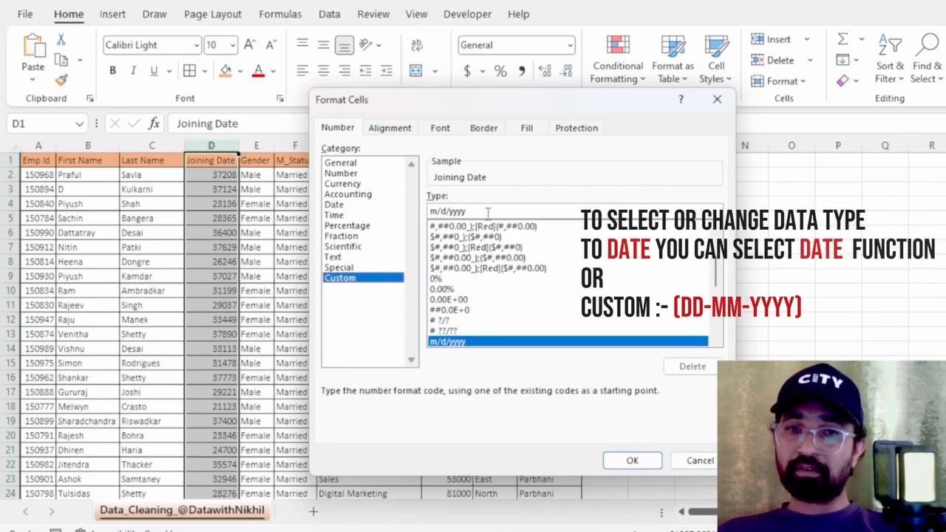
pyautogui.moveTo(487, 212); pyautogui.dragTo(390, 223)
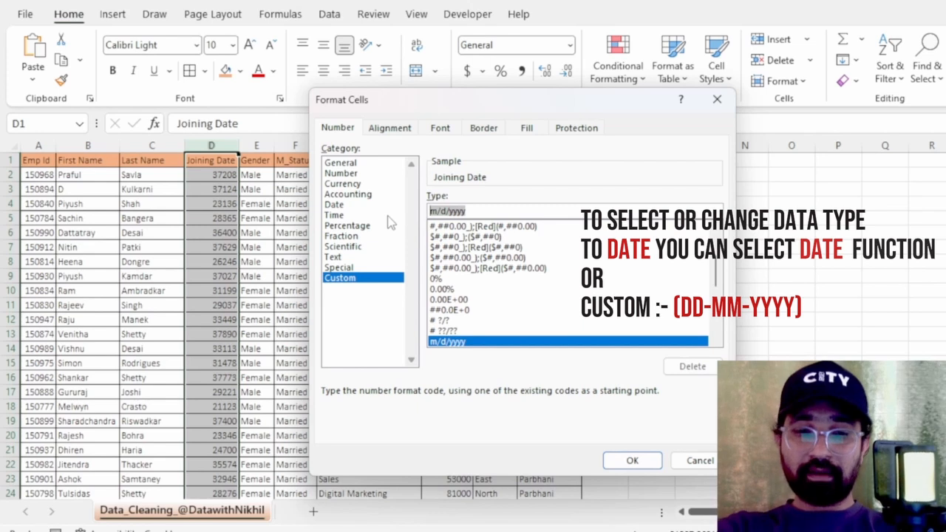
pyautogui.write('Dd')
pyautogui.press('BackSpace')
pyautogui.press('BackSpace')
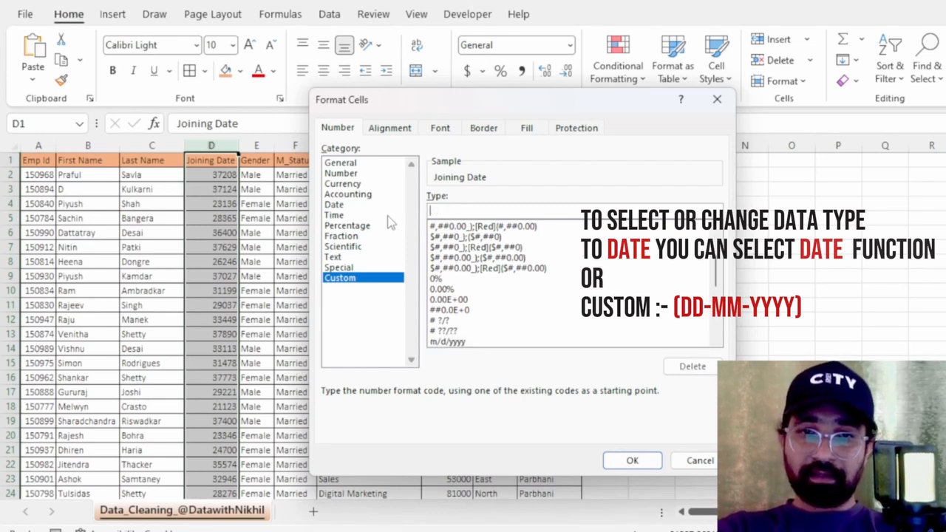
pyautogui.write('dd-')
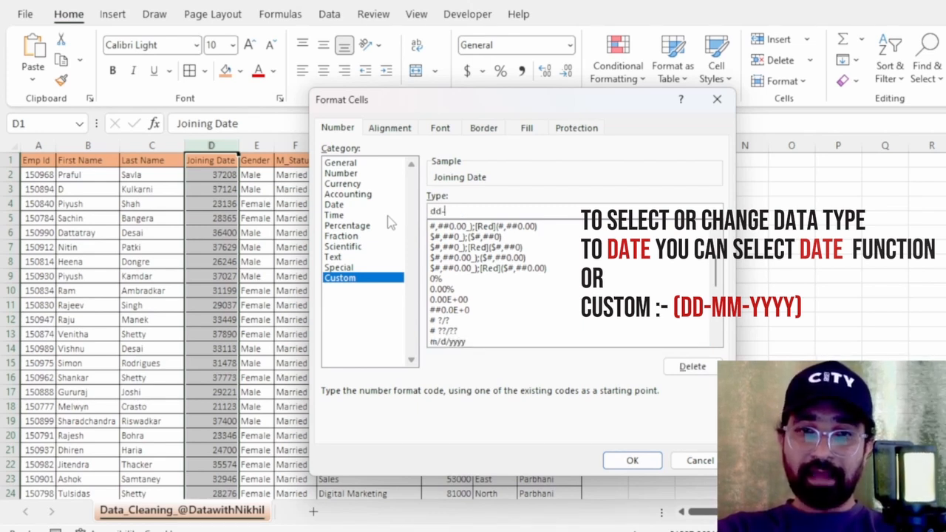
pyautogui.write('mm')
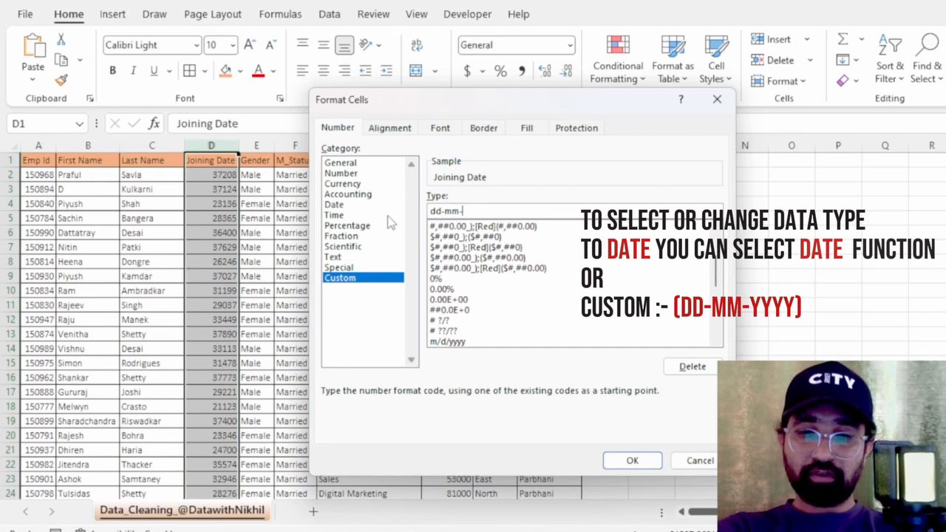
pyautogui.write('-yyyy')
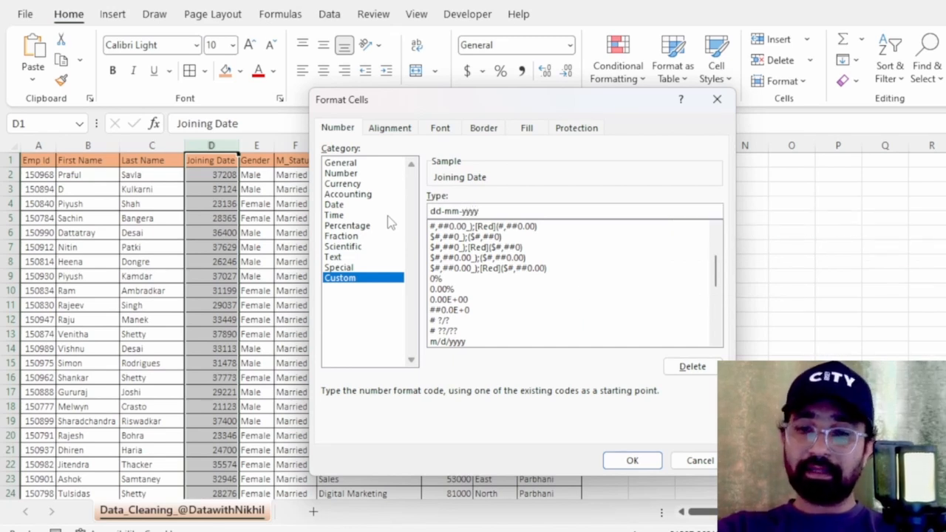
pyautogui.press('Return')
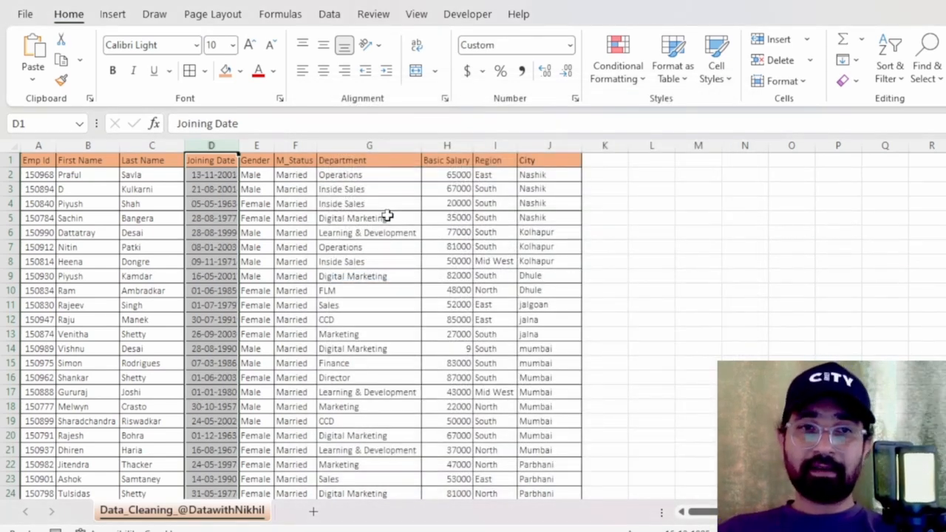
pyautogui.click(257, 277)
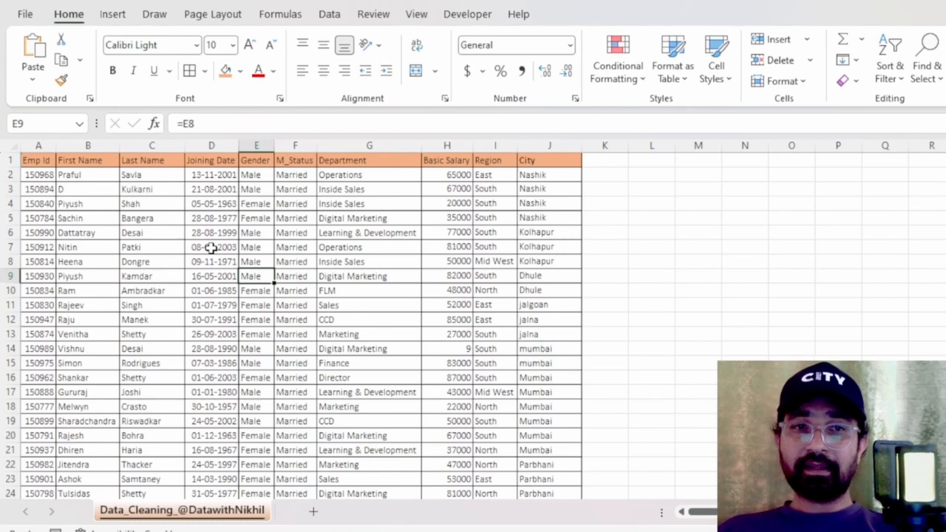
# Freeze the top row so the headers stay in view, and check it by going through the records.
pyautogui.scroll(-14, 211, 248)
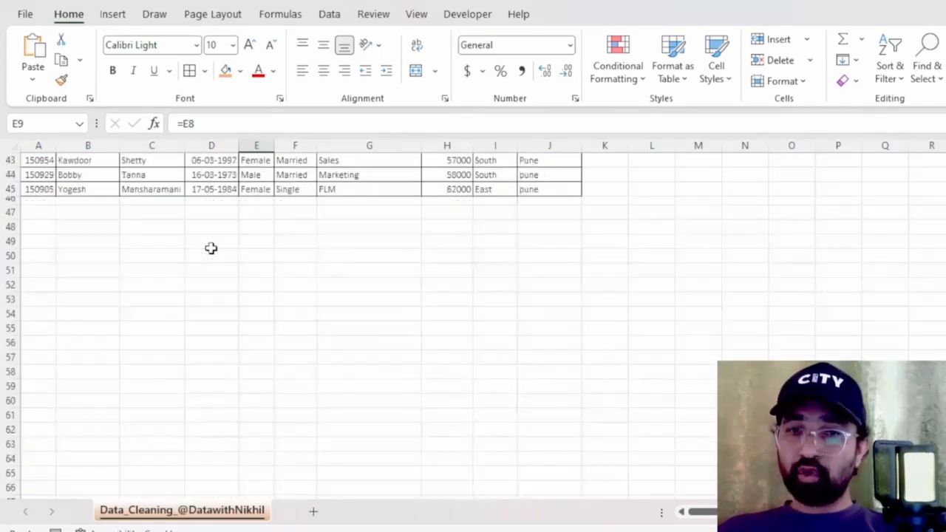
pyautogui.scroll(14, 210, 247)
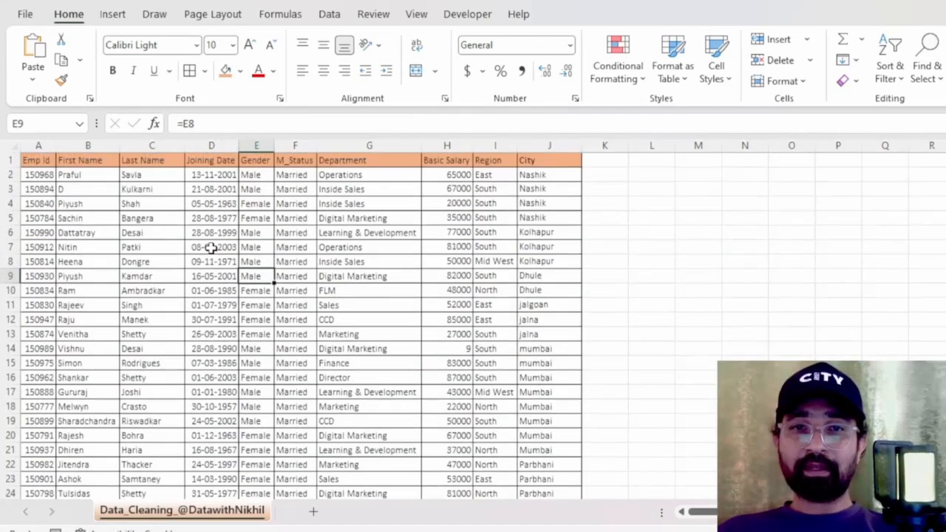
pyautogui.scroll(-5, 210, 247)
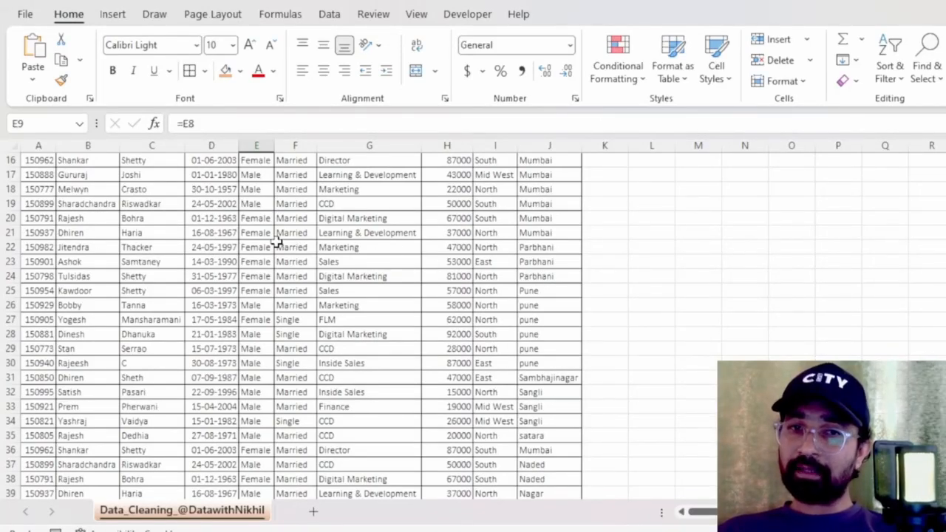
pyautogui.scroll(5, 277, 242)
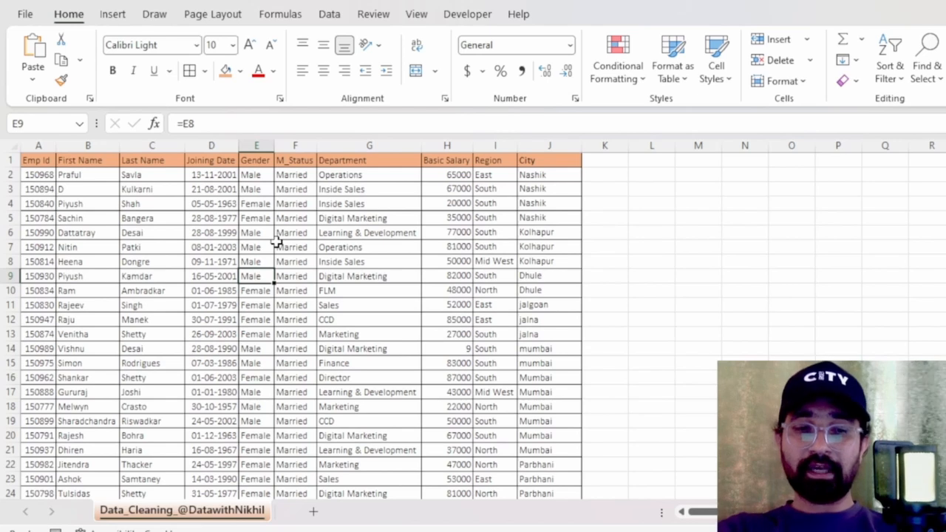
pyautogui.press('alt')
pyautogui.press('w')
pyautogui.press('f')
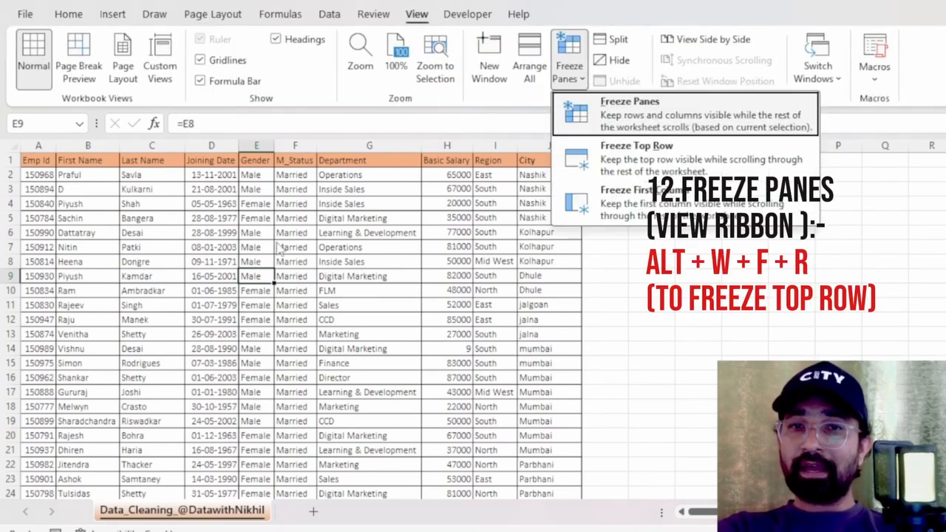
pyautogui.press('r')
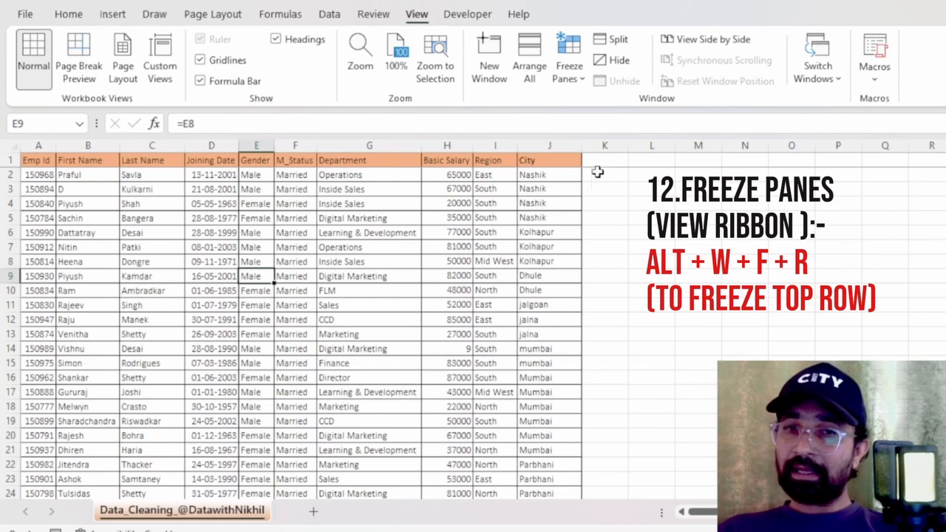
pyautogui.scroll(-4, 349, 220)
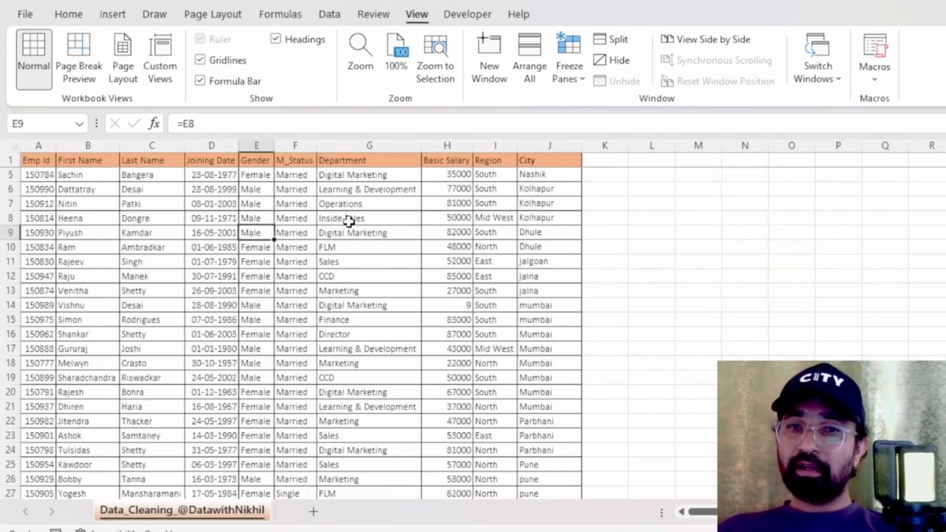
pyautogui.scroll(-7, 349, 220)
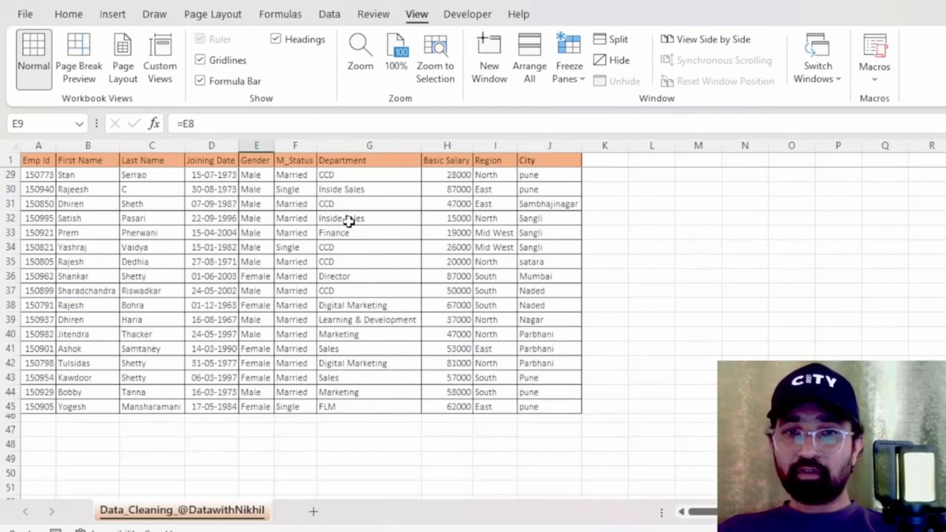
pyautogui.scroll(11, 348, 220)
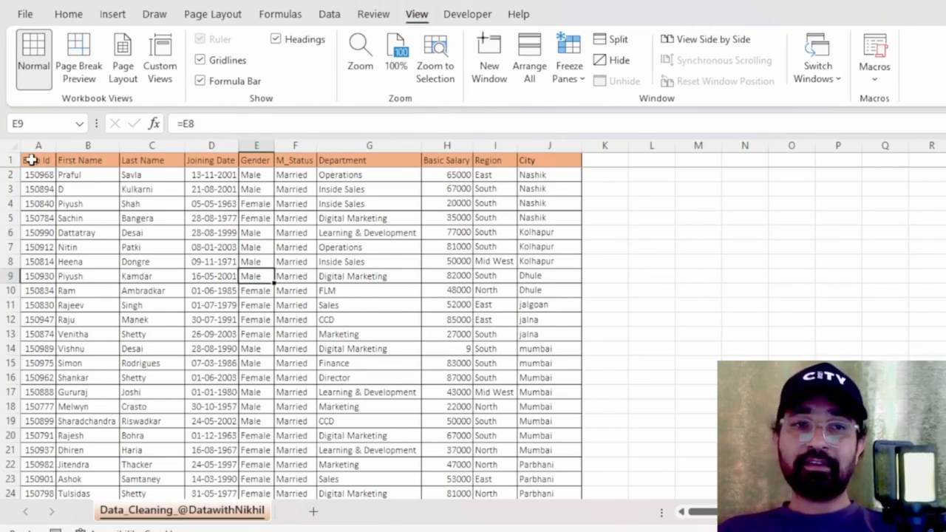
# Convert the data range A1:J45 into an Excel table, using its first row as headers.
pyautogui.click(31, 159)
pyautogui.hotkey('ctrl', 'shift', 'Right')
pyautogui.hotkey('ctrl', 'shift', 'Down')
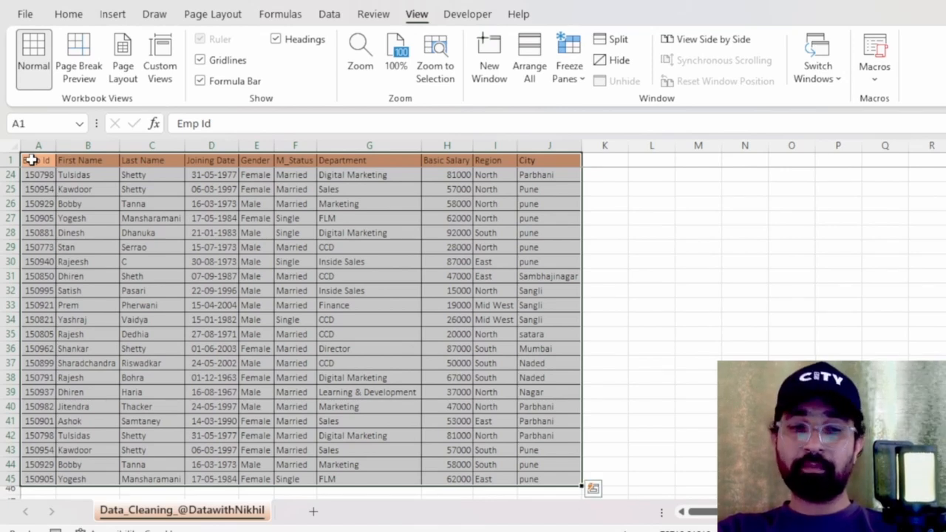
pyautogui.hotkey('ctrl', 't')
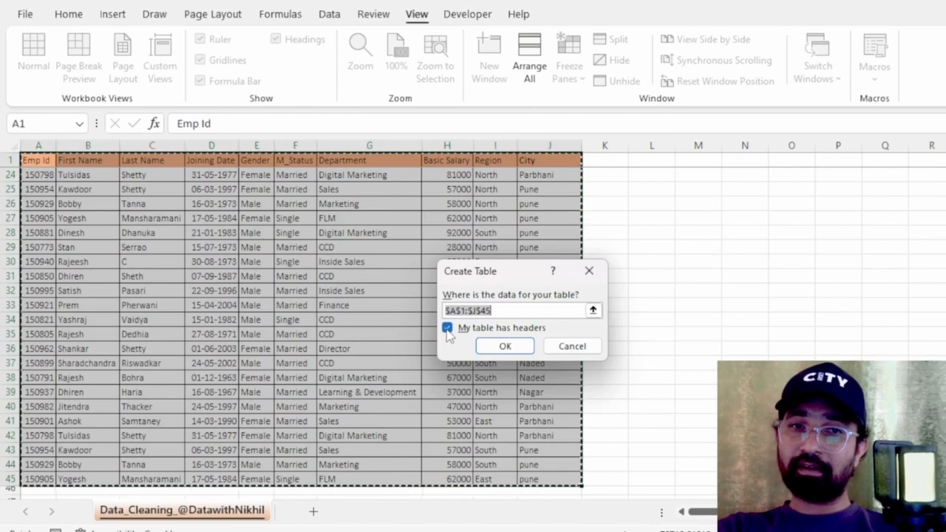
pyautogui.click(503, 347)
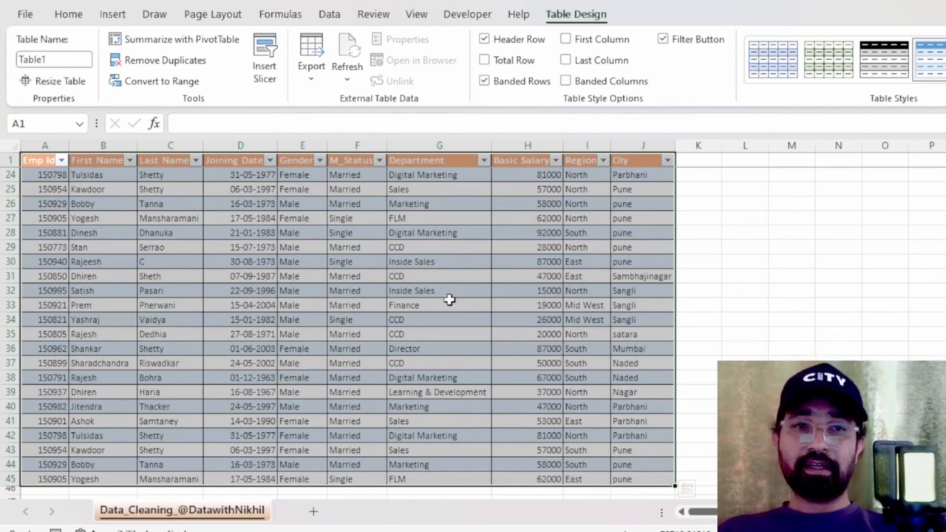
pyautogui.click(382, 361)
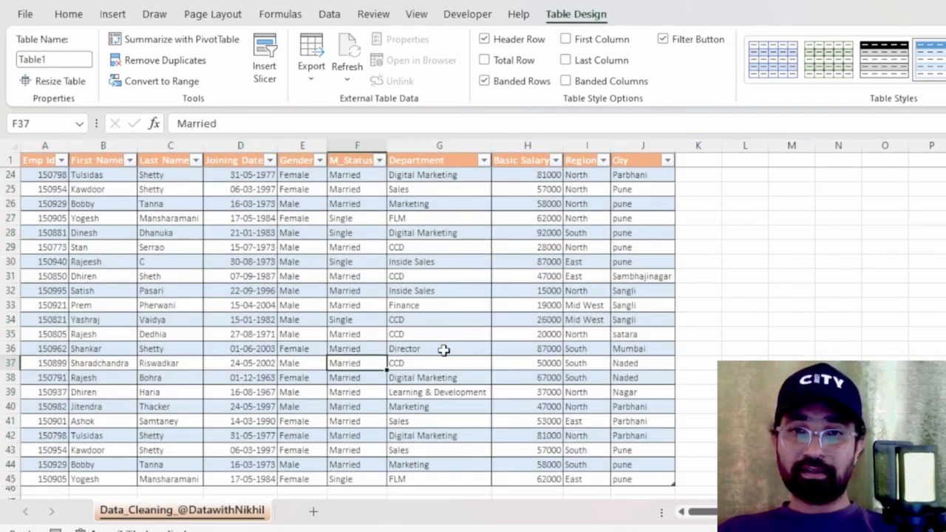